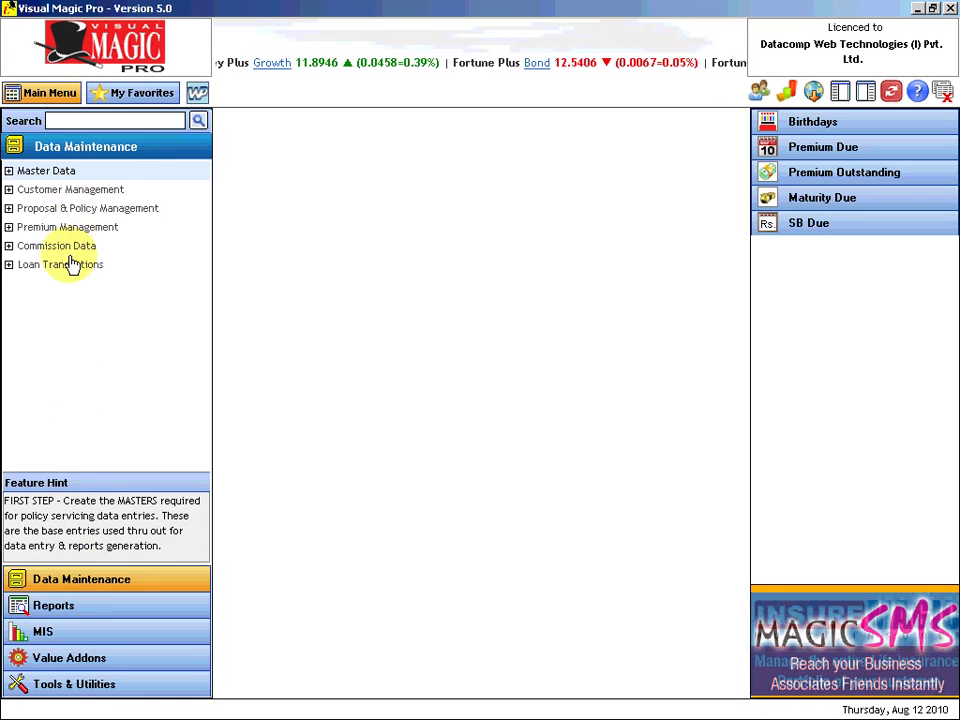
Look through the features listed under Reports, MIS, Value Addons, and Tools & Utilities.
click(80, 611)
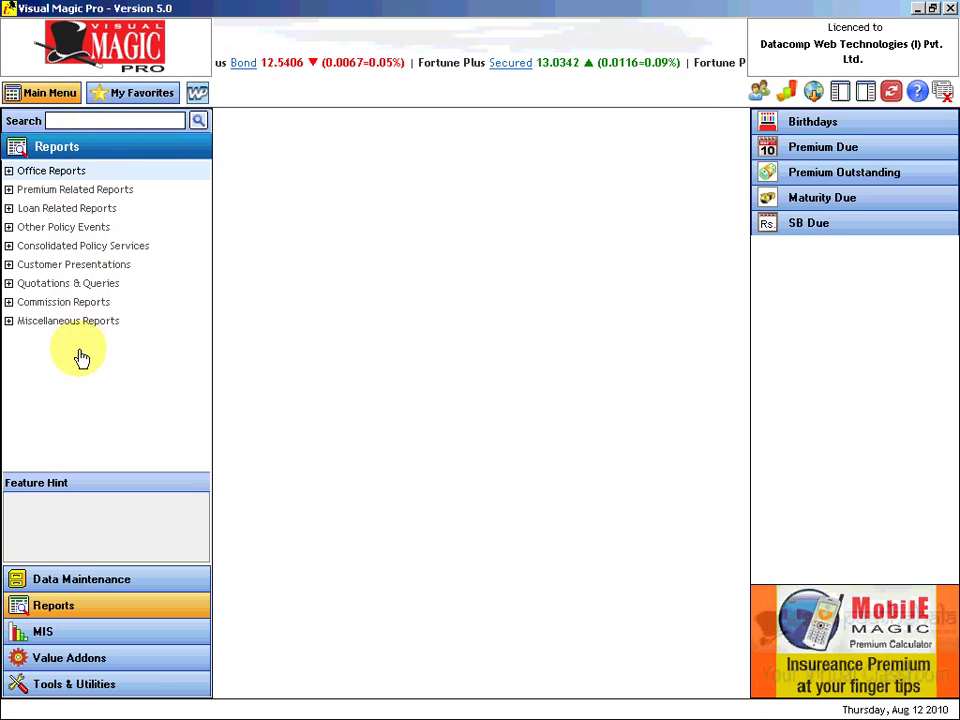
click(86, 638)
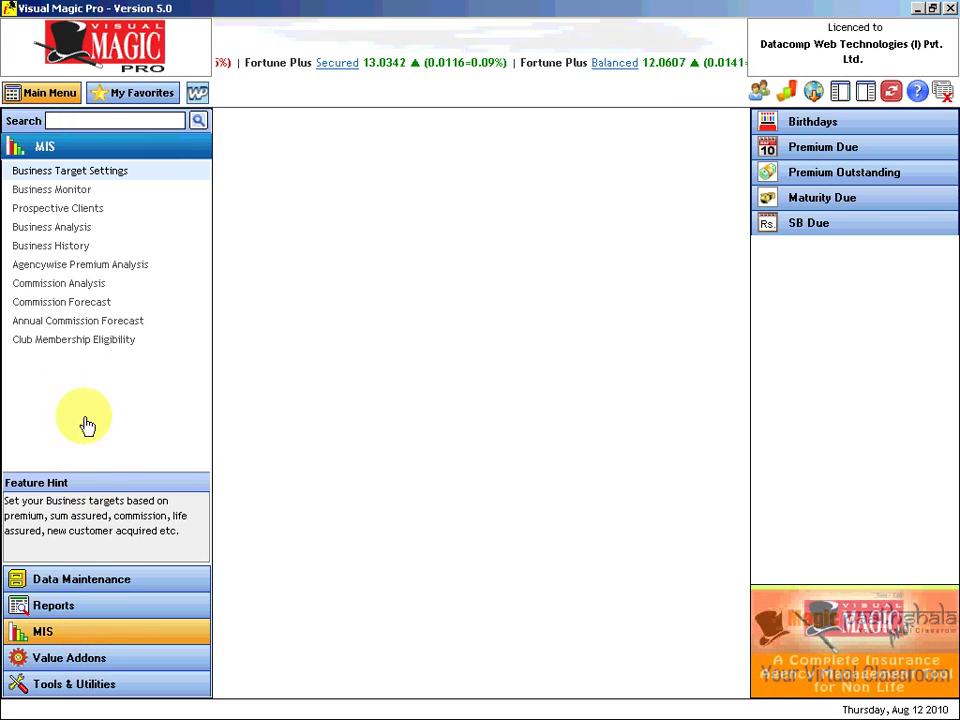
click(86, 665)
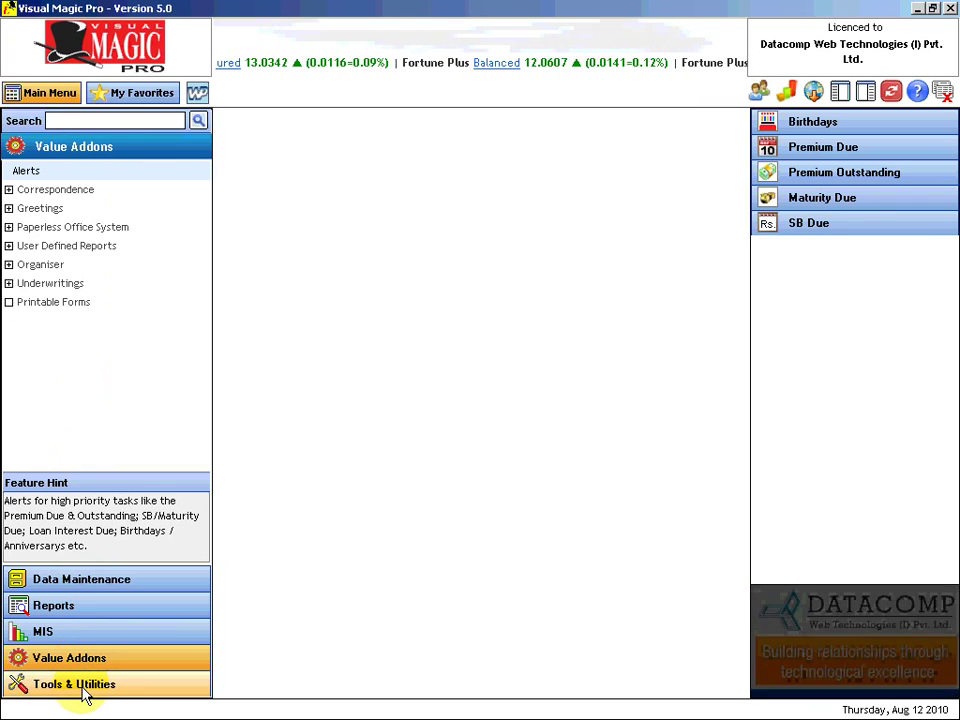
click(83, 690)
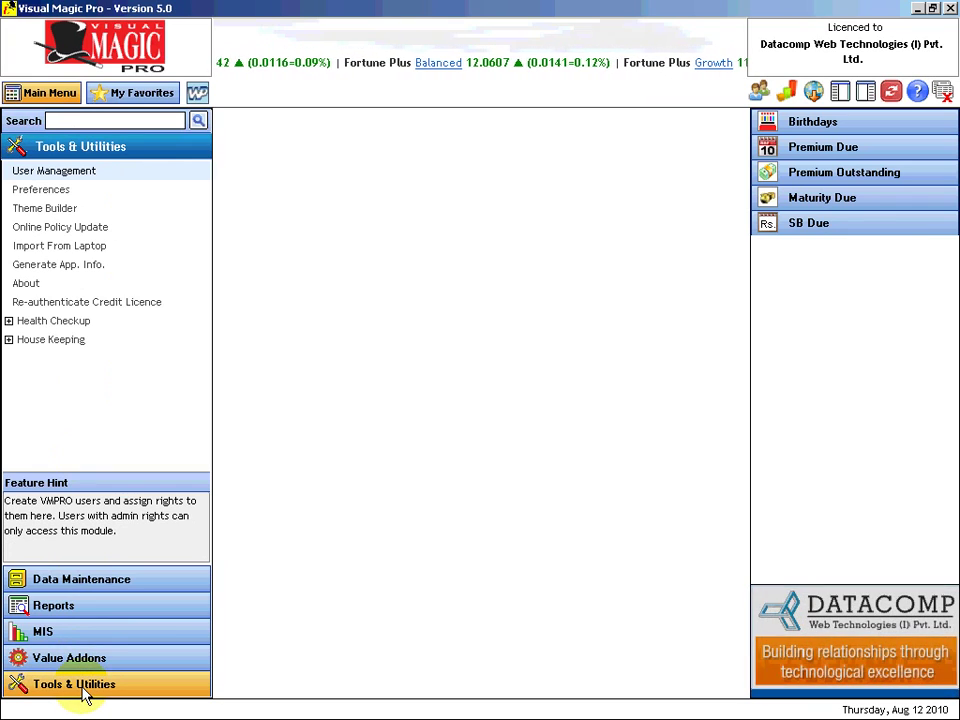
Return to Data Maintenance and view the entries grouped under Master Data, collapsing the group again.
click(75, 589)
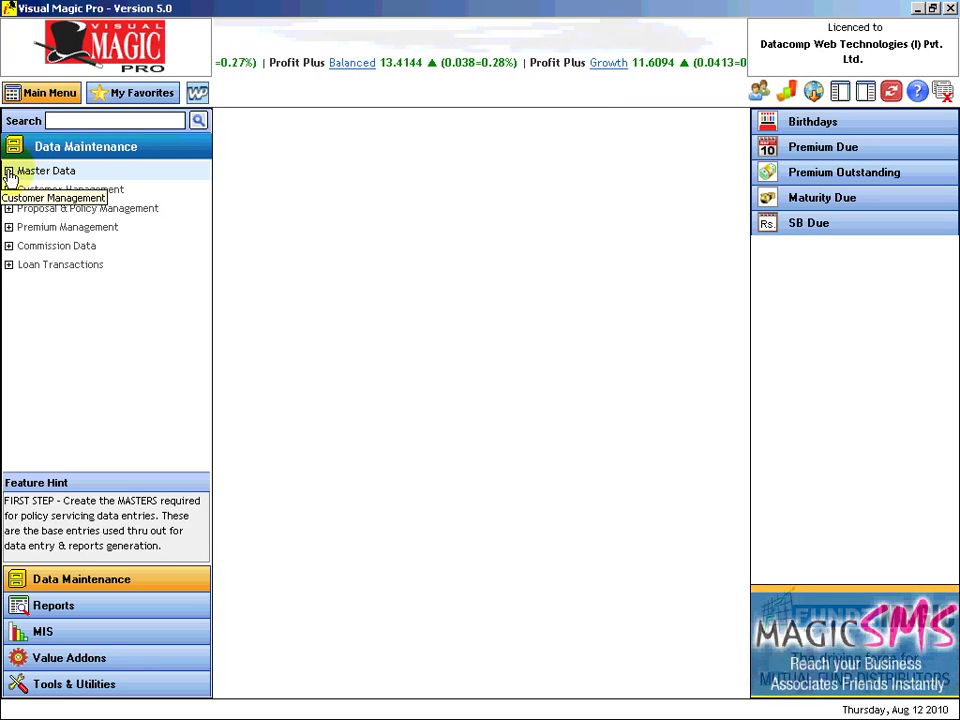
click(9, 174)
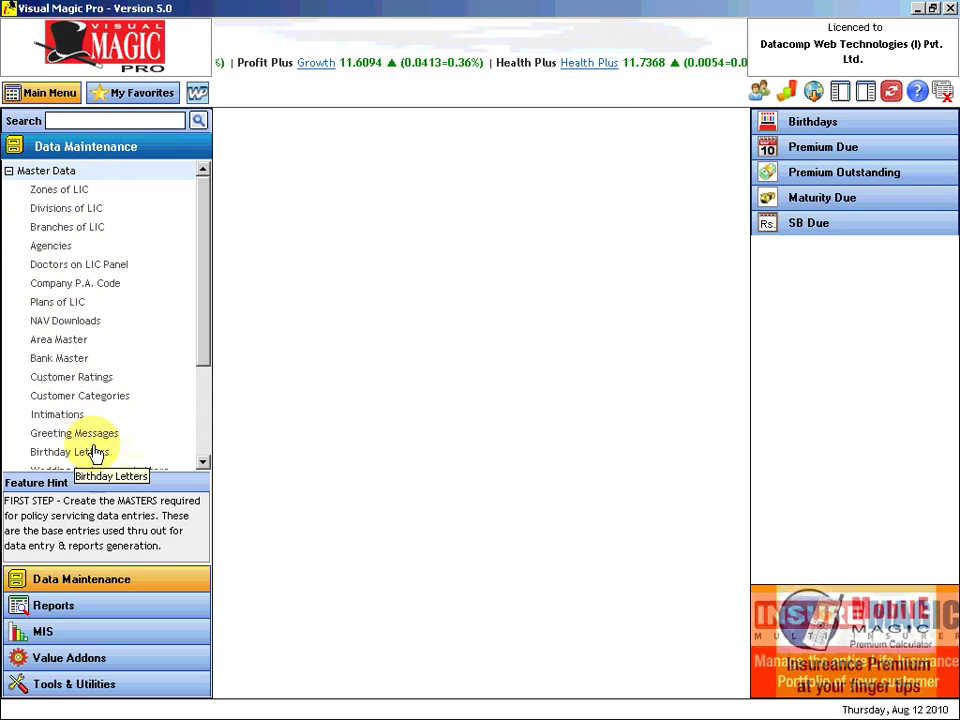
click(9, 171)
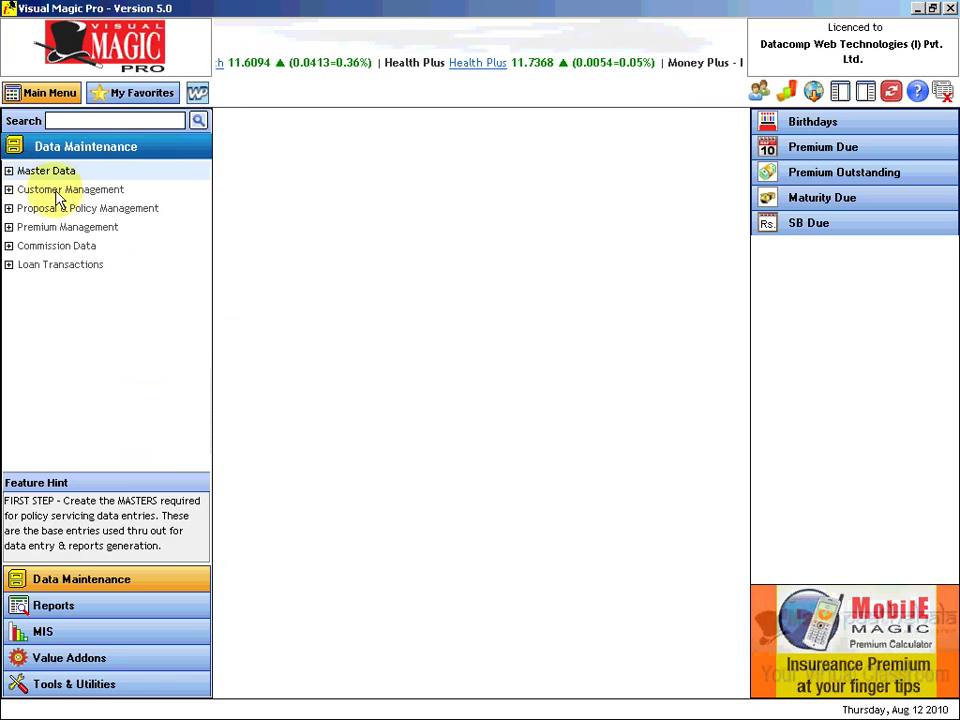
View the Policies data entry form in the Proposal & Policy Management group, then close the form and collapse the group.
click(9, 210)
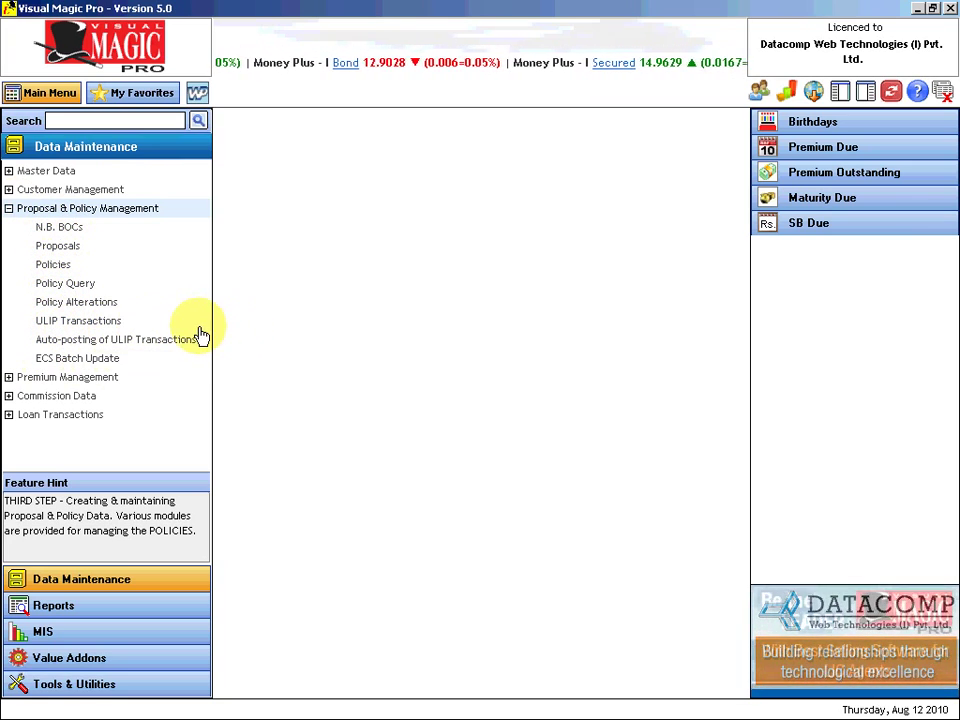
click(54, 268)
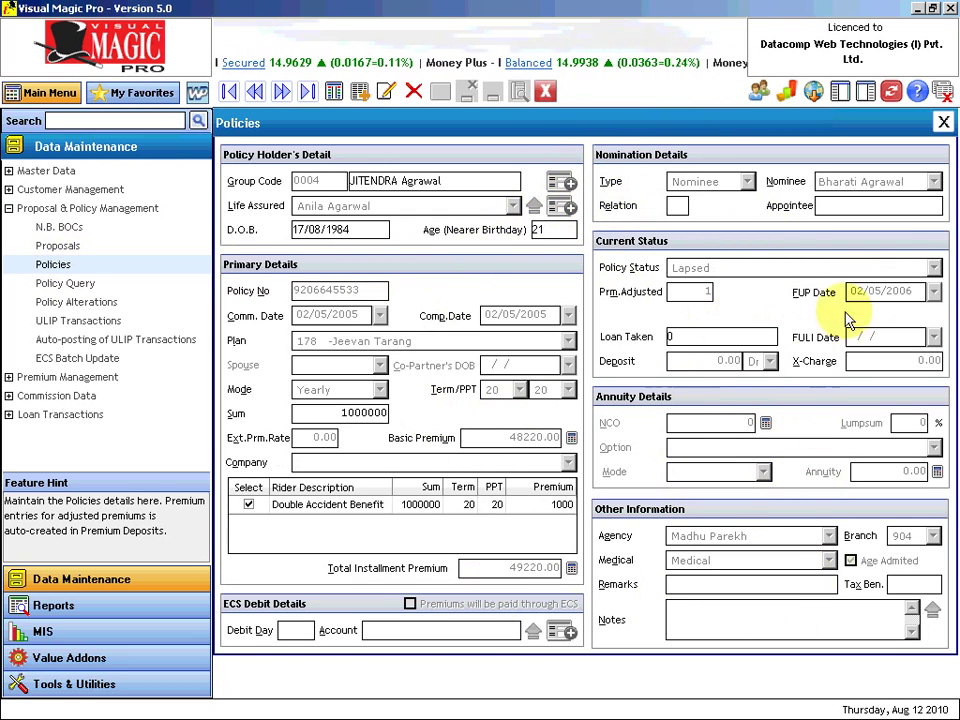
click(943, 122)
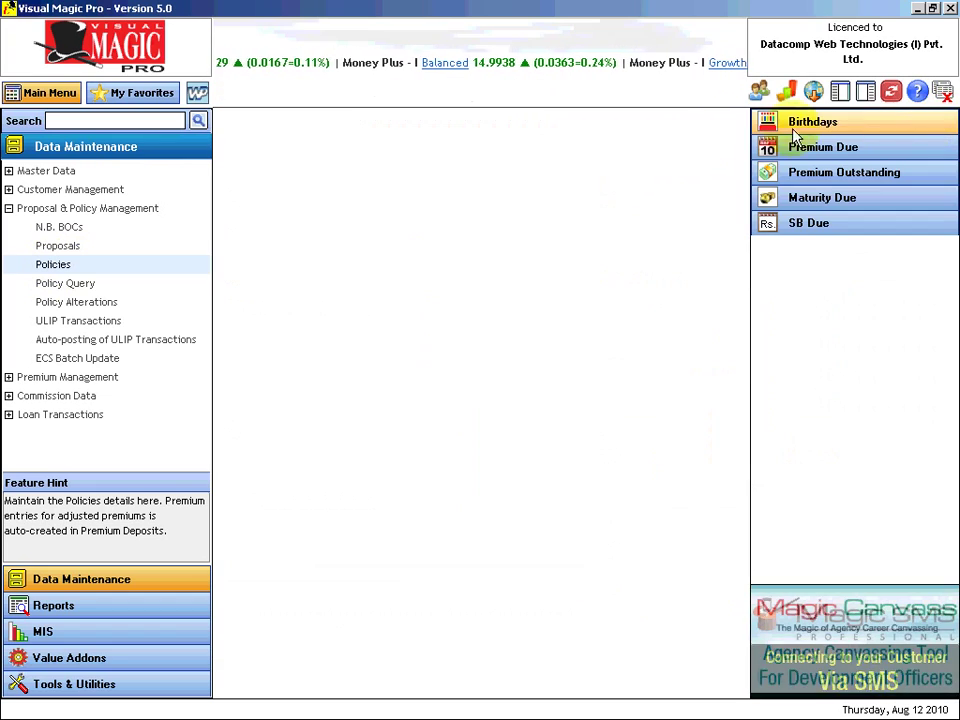
click(9, 209)
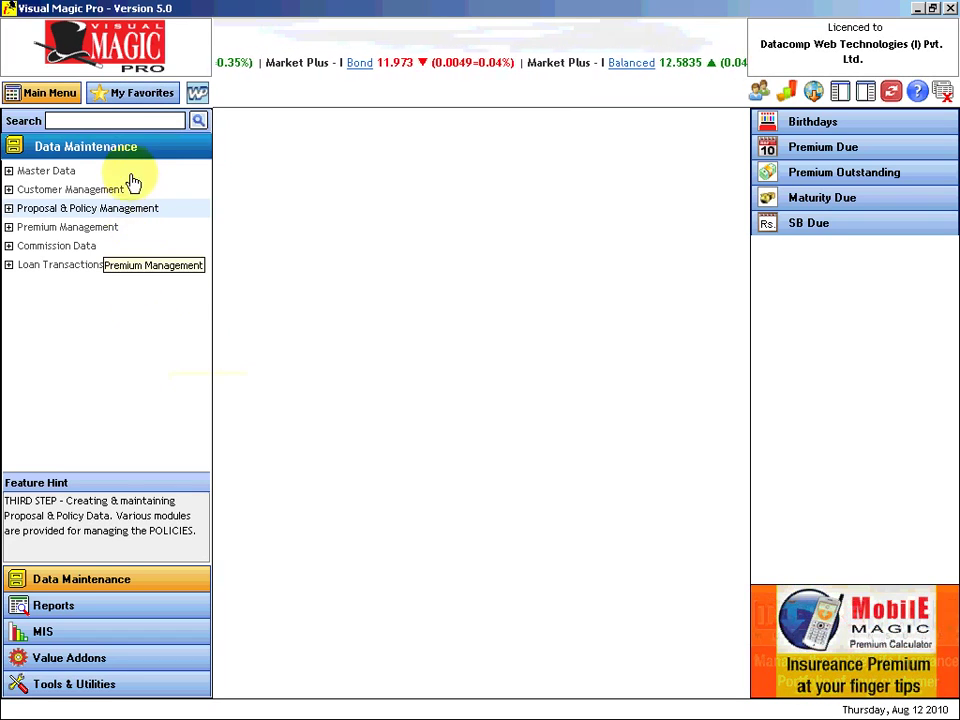
Customize the favourites by removing Divisions Data Entry and adding CRM Groups Master Data Entry.
click(128, 104)
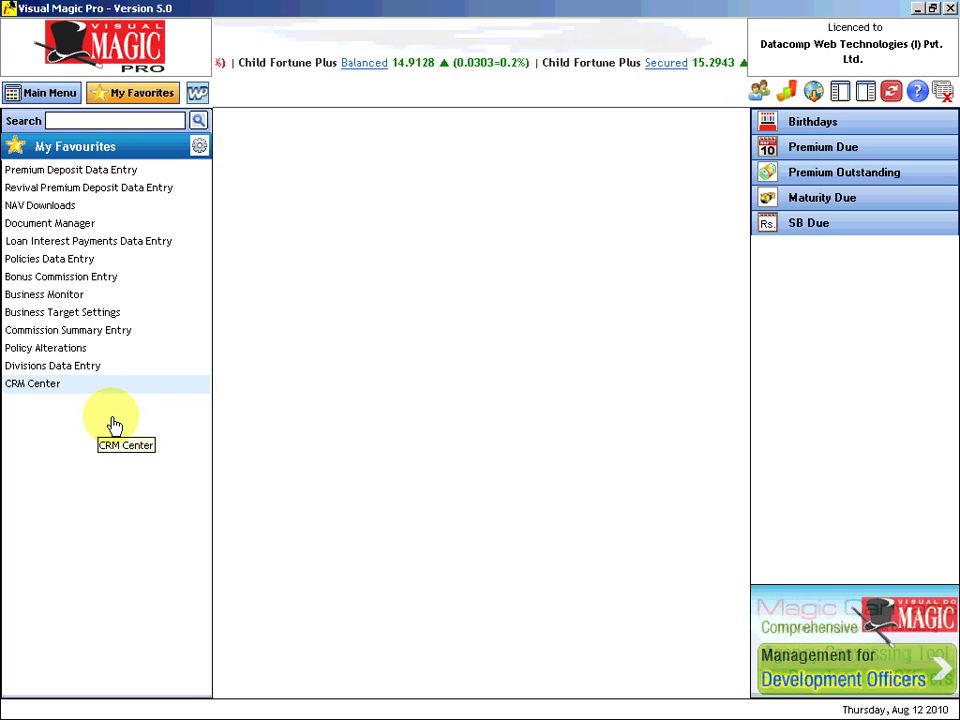
click(199, 148)
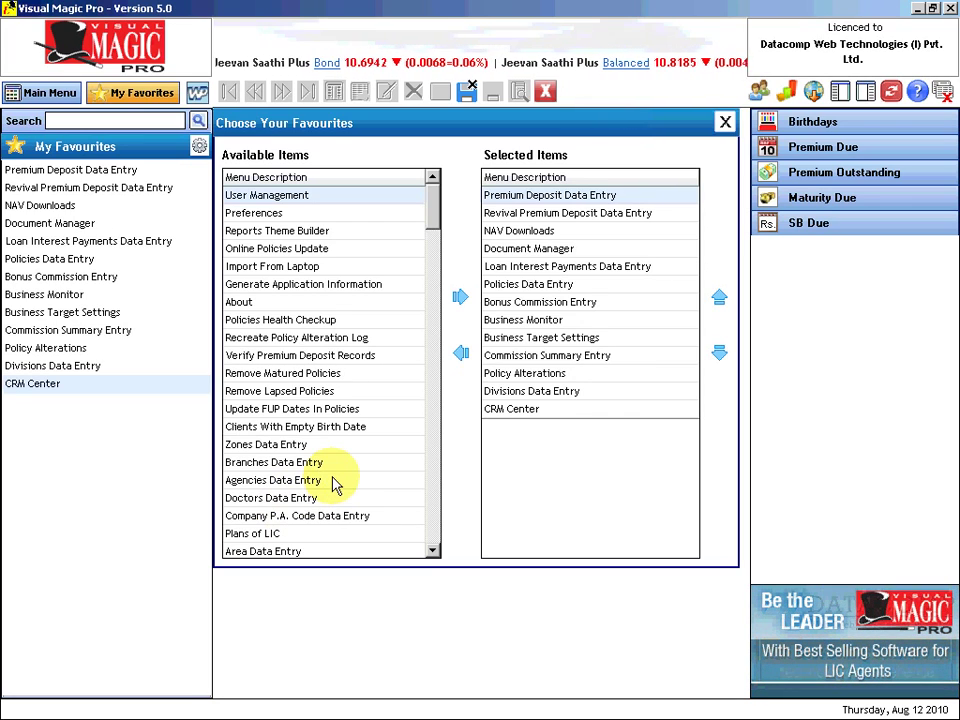
click(500, 394)
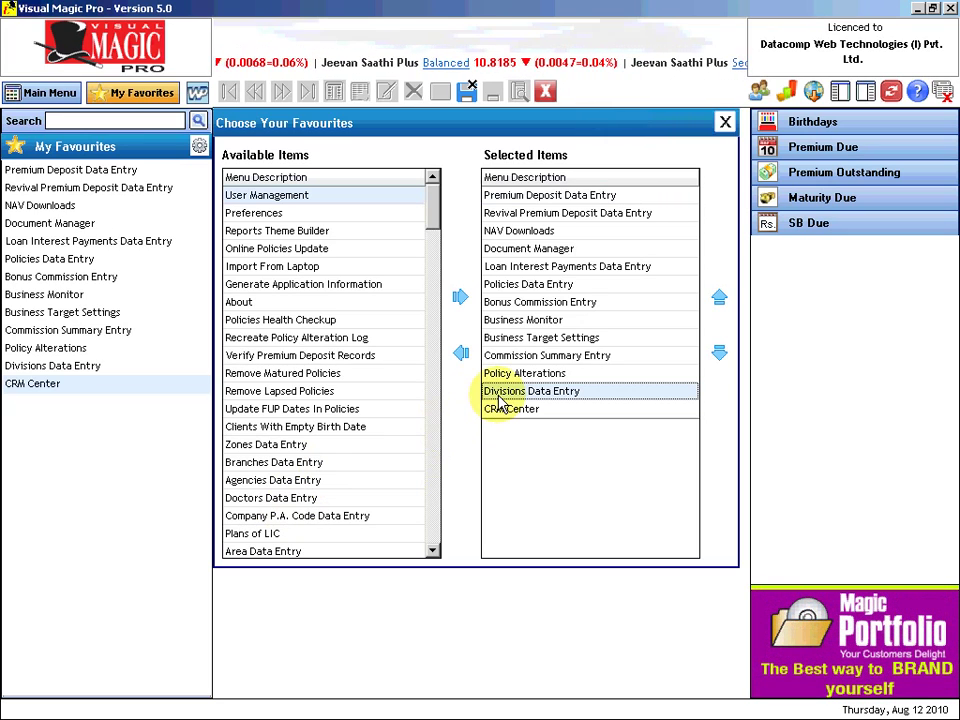
click(464, 356)
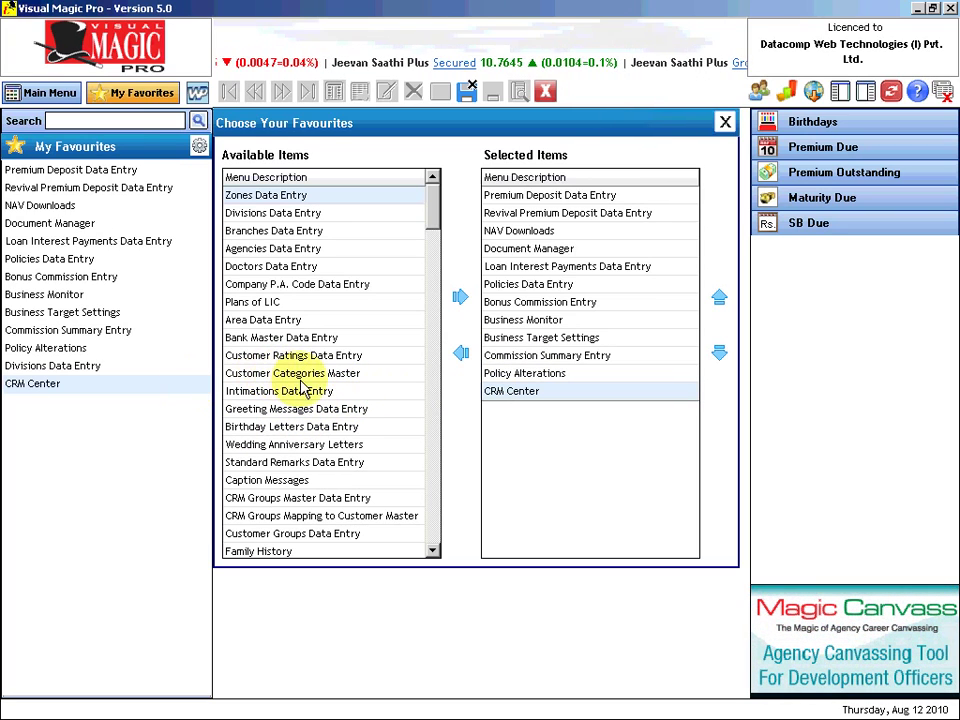
click(273, 500)
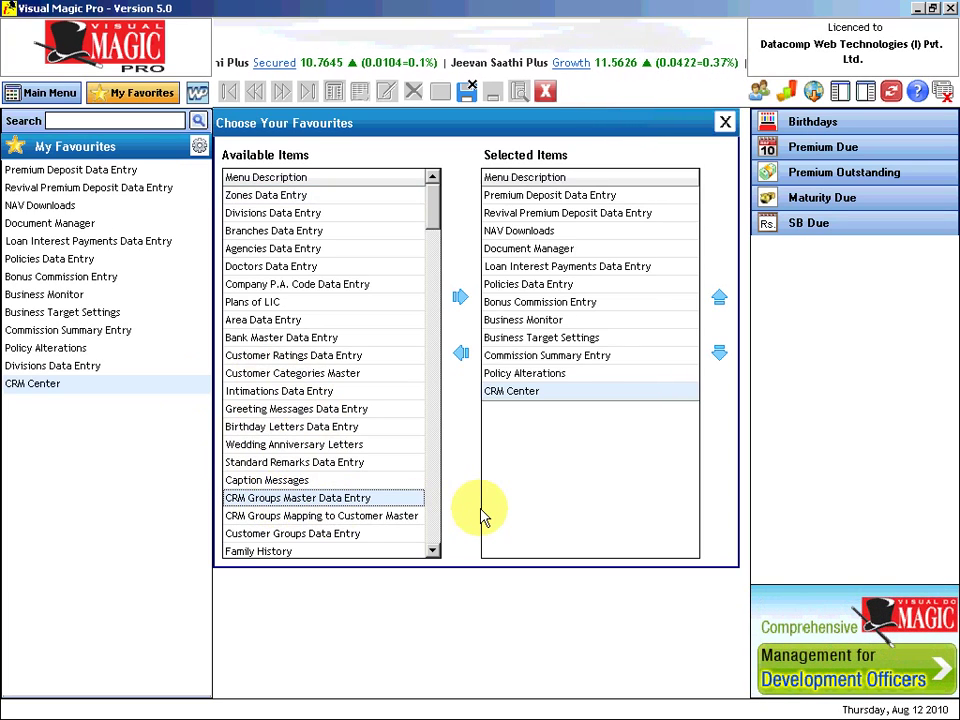
click(459, 300)
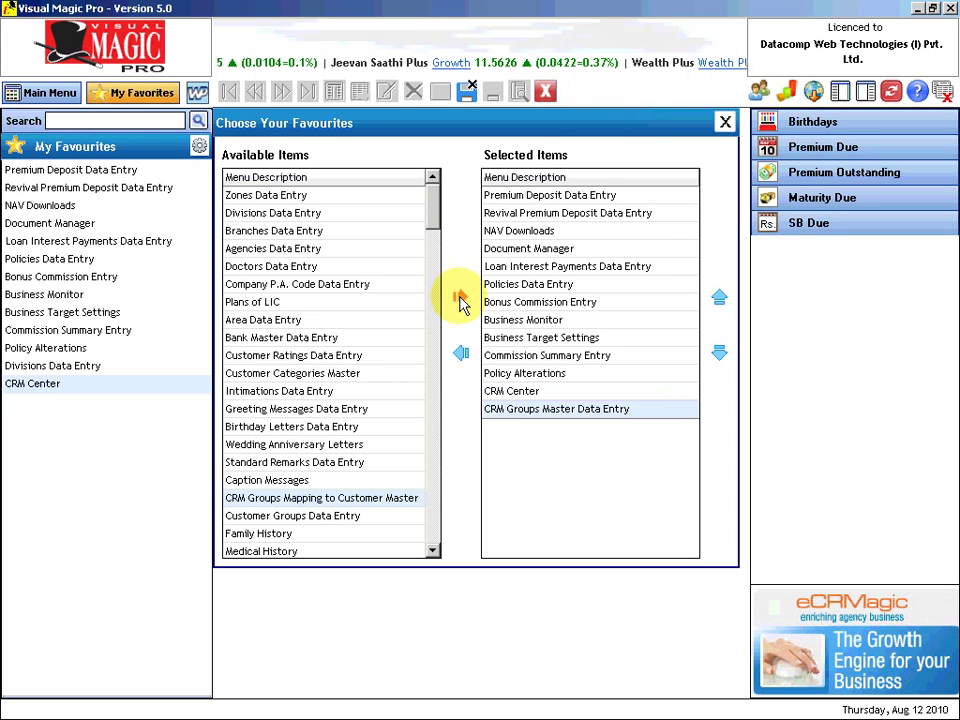
Move CRM Center up the selected favourites to sit directly below Revival Premium Deposit Data Entry.
click(538, 391)
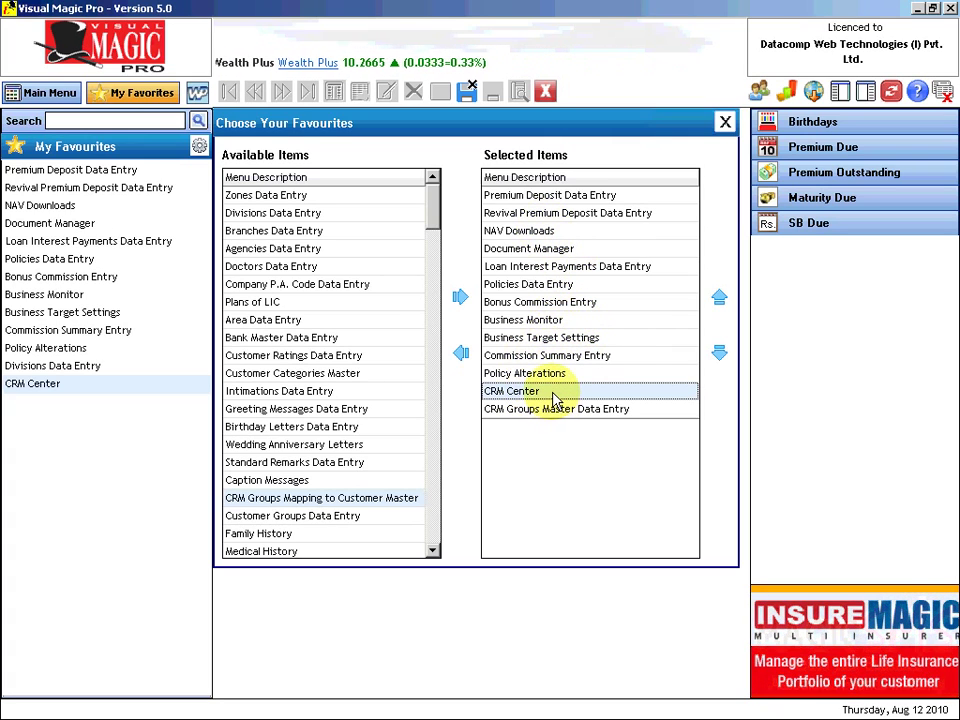
click(718, 298)
click(718, 298)
click(718, 298)
click(718, 298)
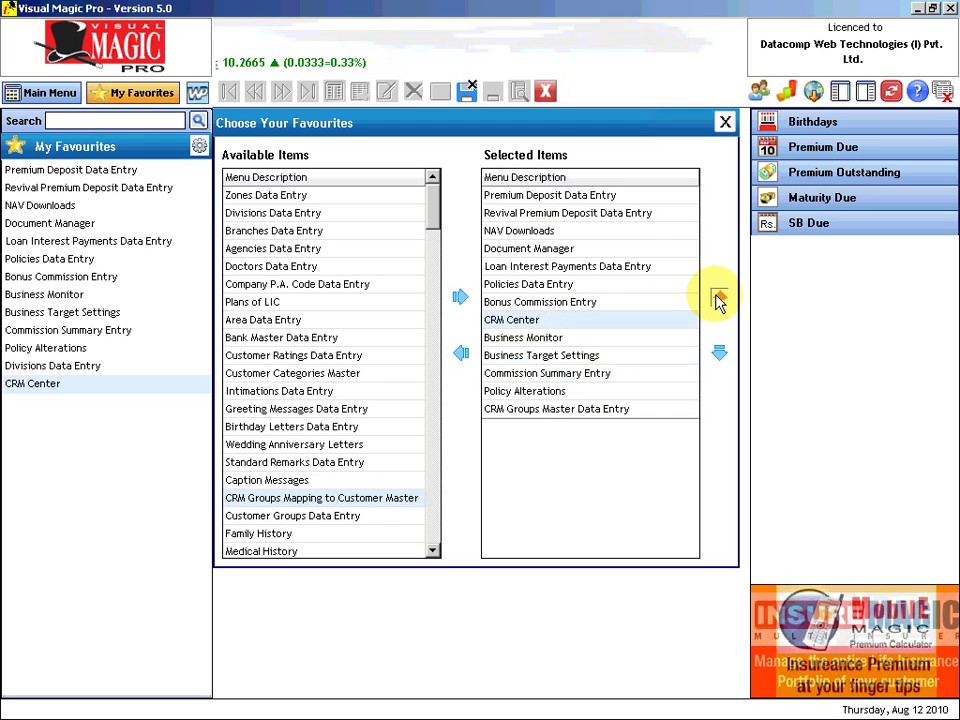
click(718, 298)
click(718, 298)
click(718, 298)
click(718, 298)
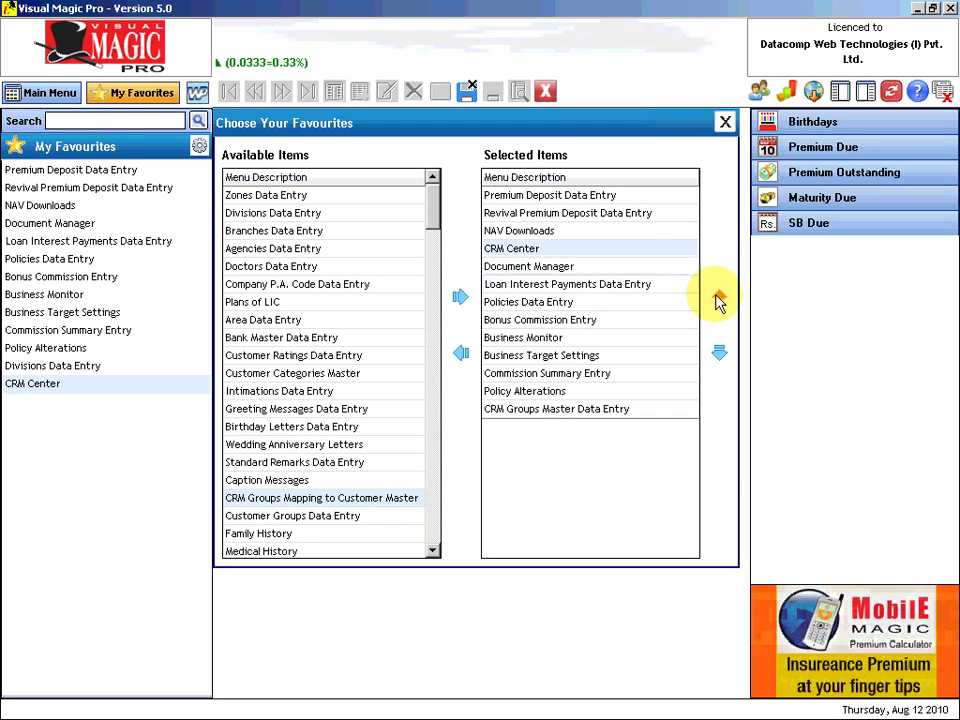
click(718, 298)
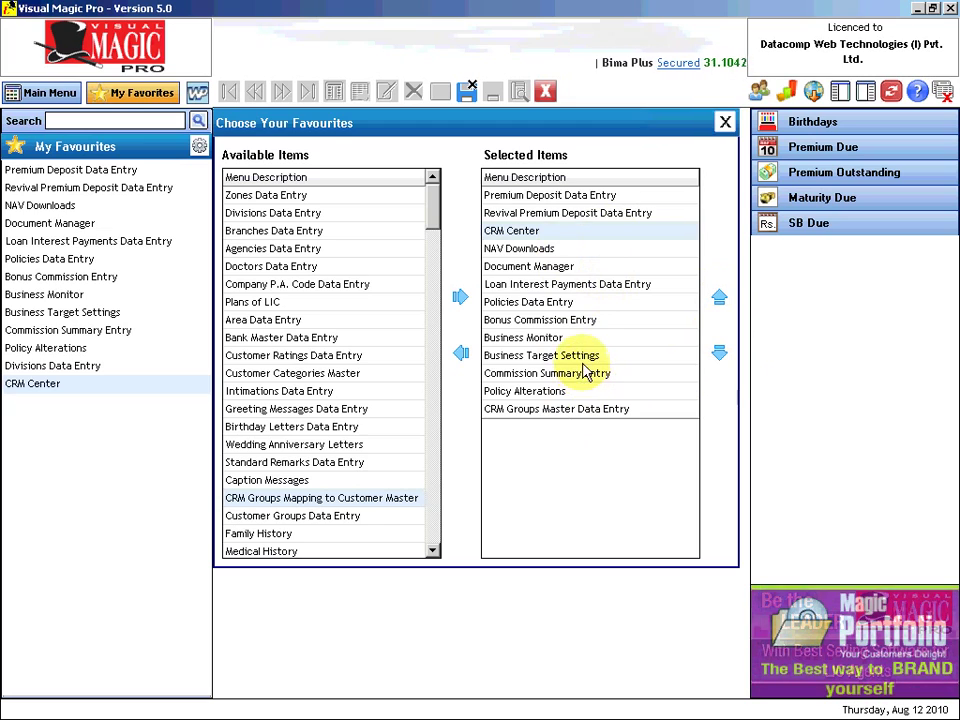
Save the favourites selection and reload the favourites list to show the new order.
click(468, 97)
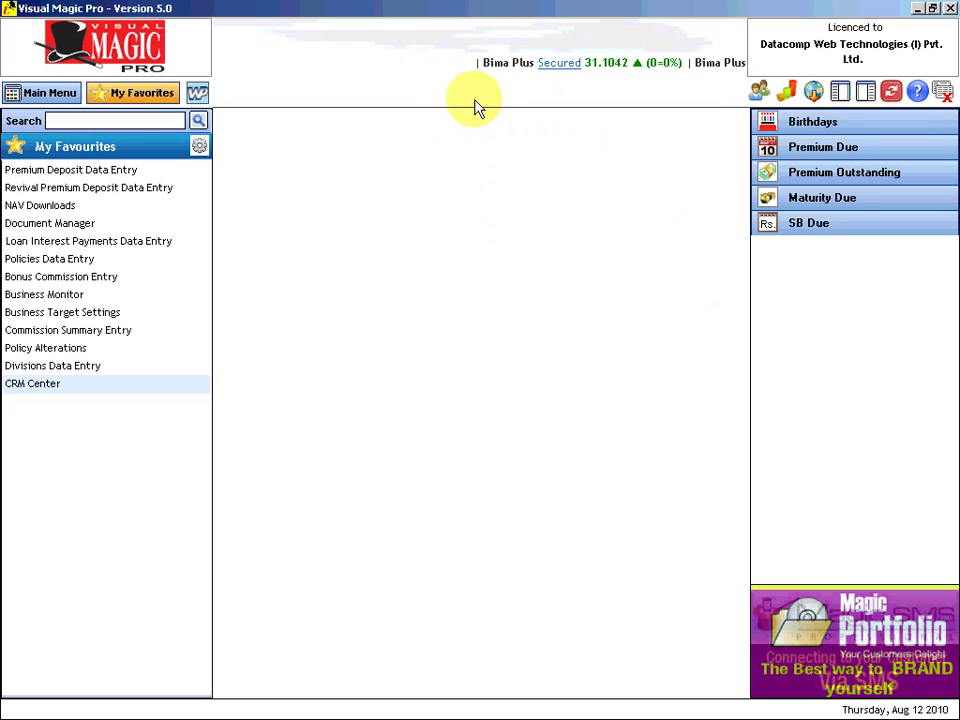
click(66, 99)
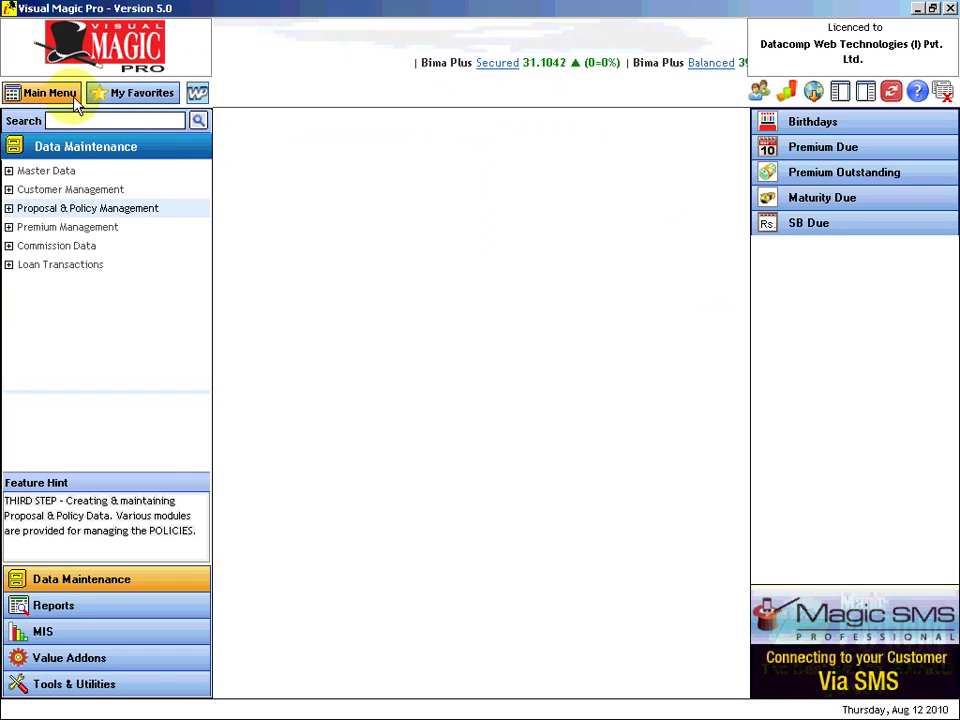
click(130, 95)
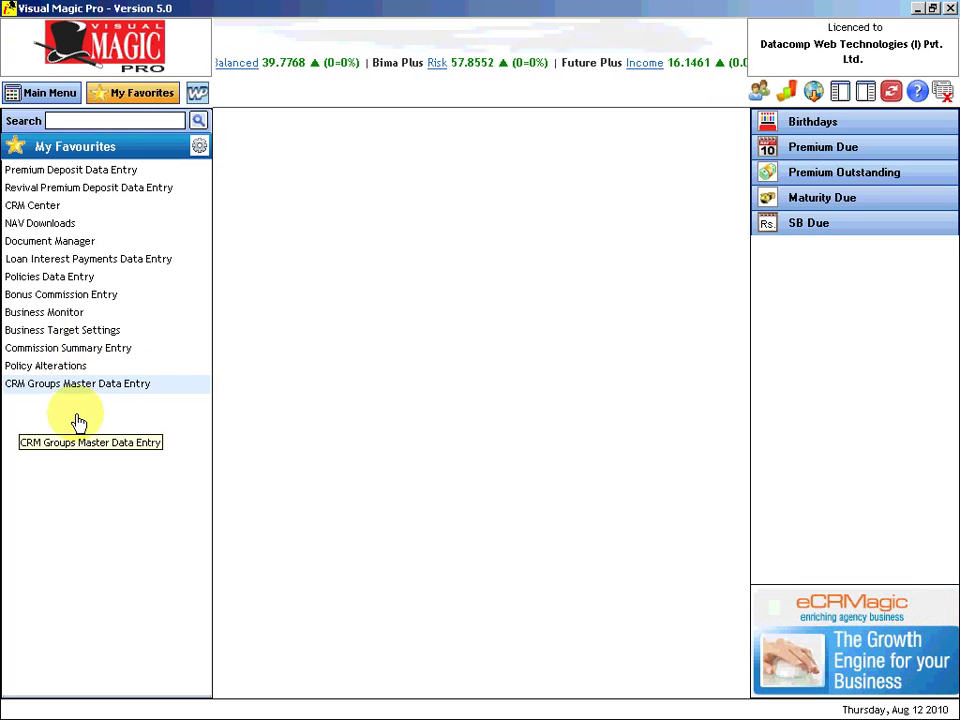
Search the features for "Business" and open Business Monitor from the results, then bring back the main menu.
click(45, 96)
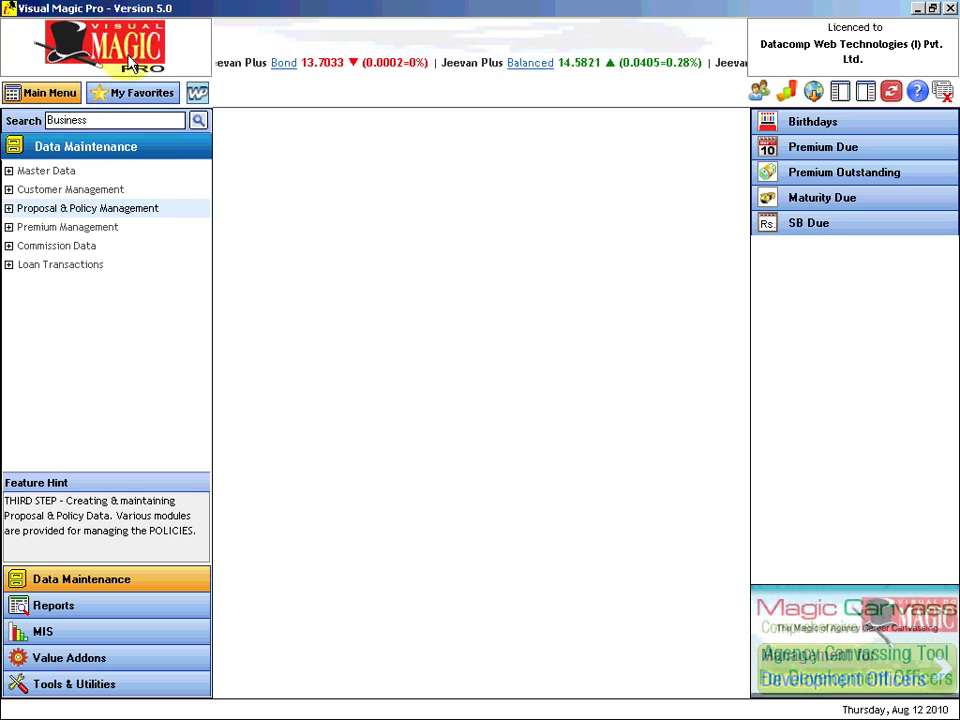
click(199, 121)
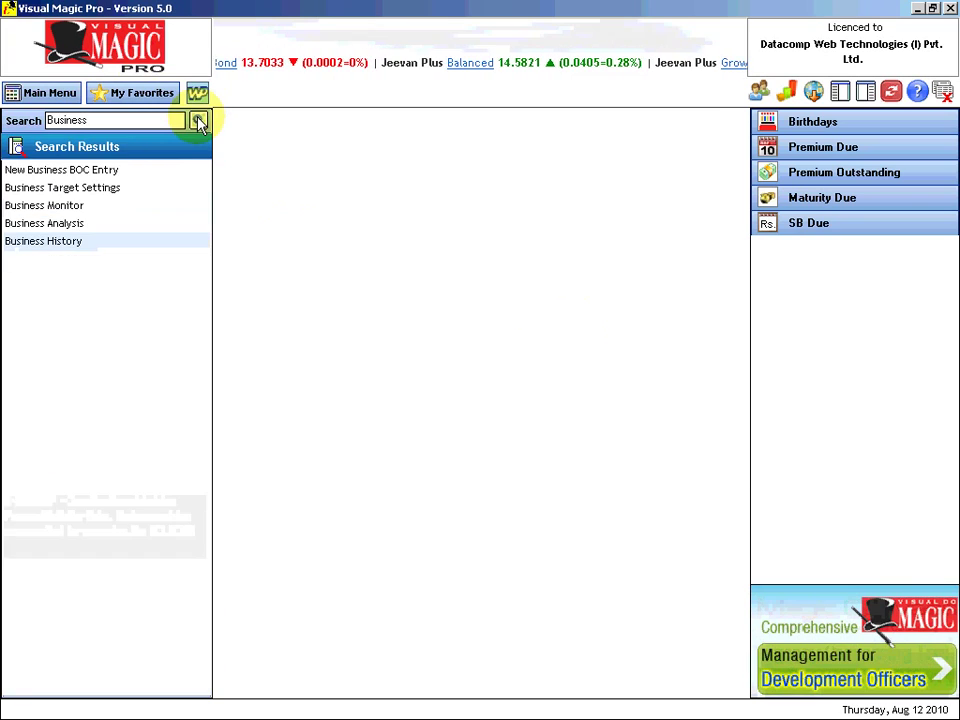
click(64, 208)
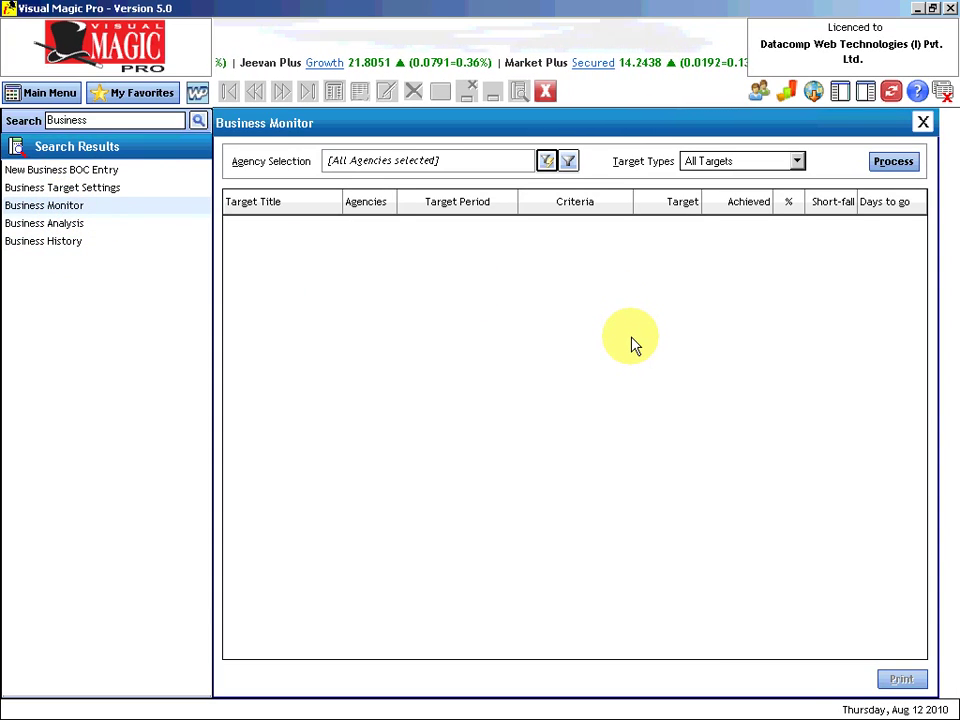
click(42, 95)
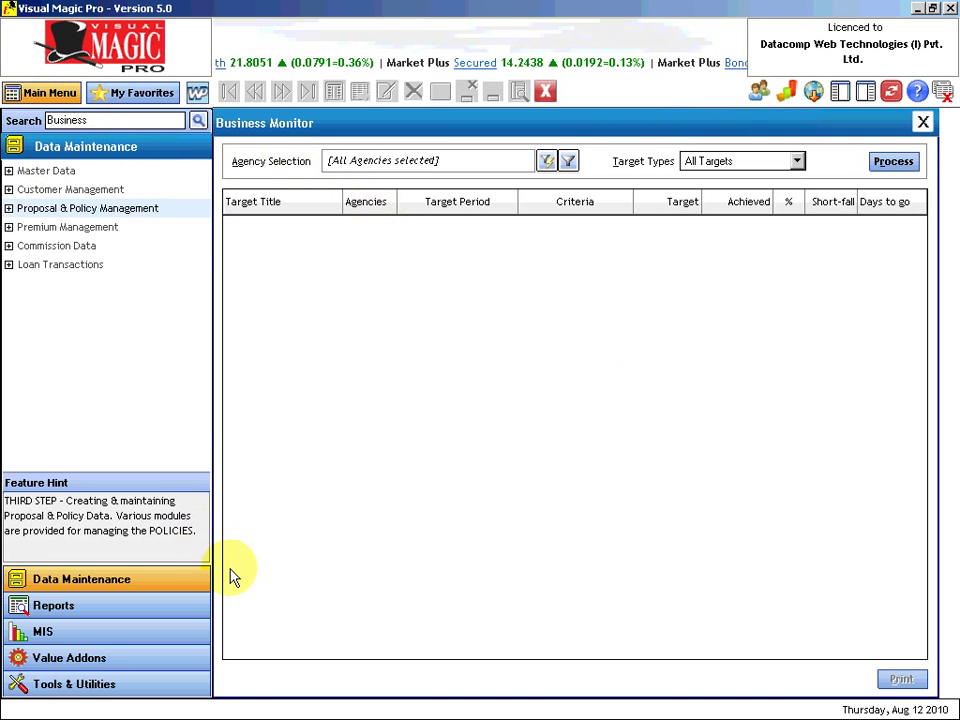